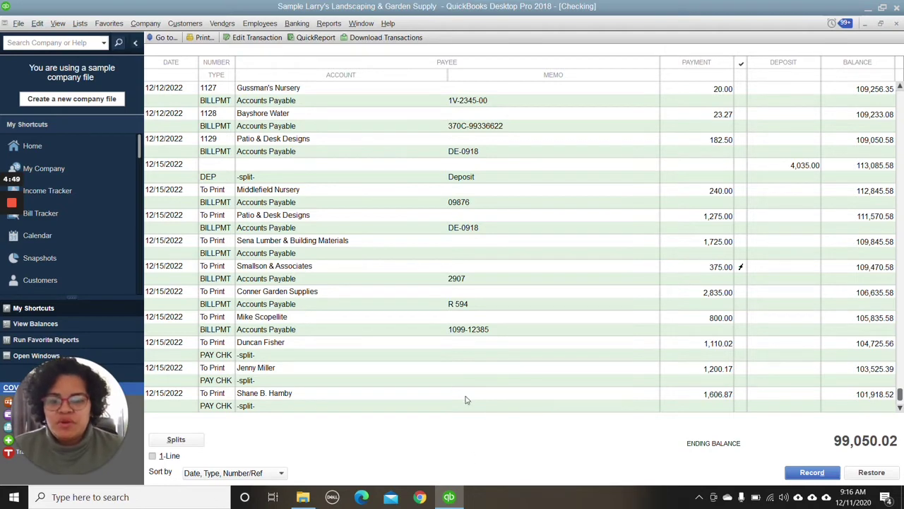
# Step: Start a new check from the Checking register payable to Cal Telephone, and continue writing it despite the vendor's open bill
pyautogui.scroll(-1, 522, 391)
pyautogui.rightClick(407, 400)
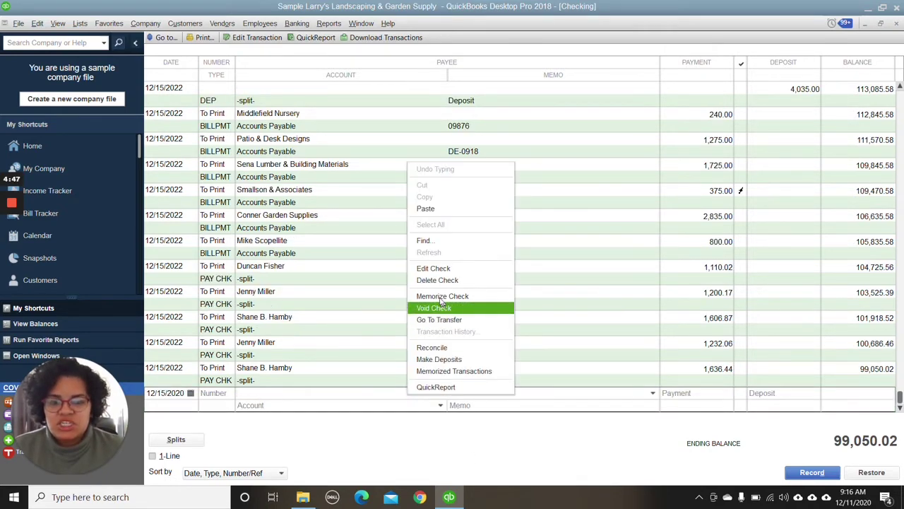
pyautogui.click(428, 266)
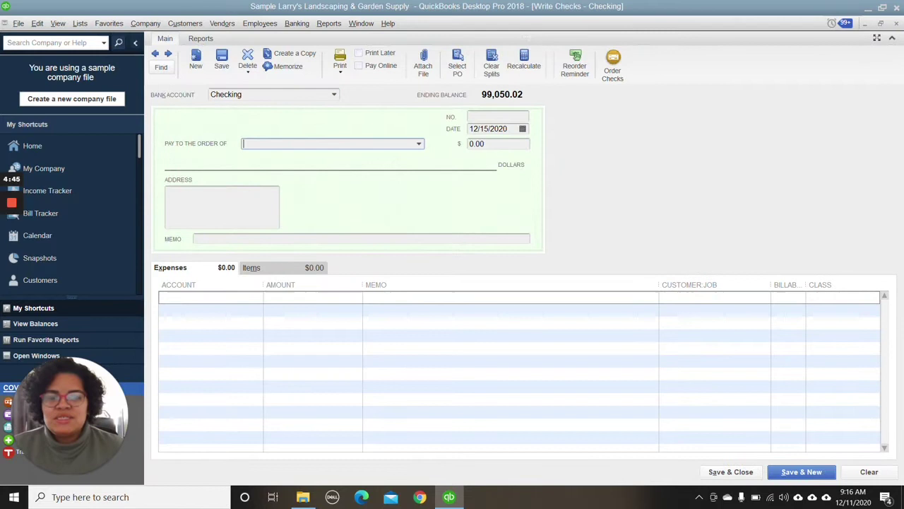
pyautogui.write('Cal Gas & Electric')
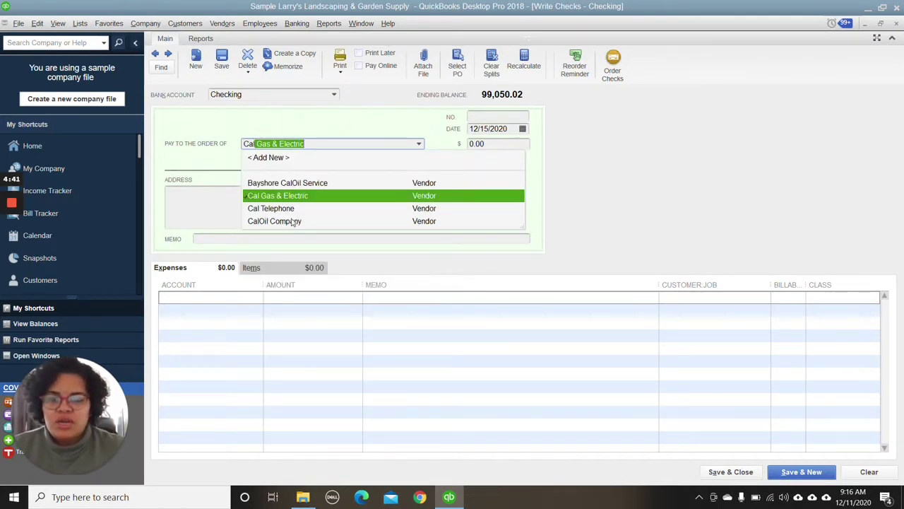
pyautogui.click(291, 209)
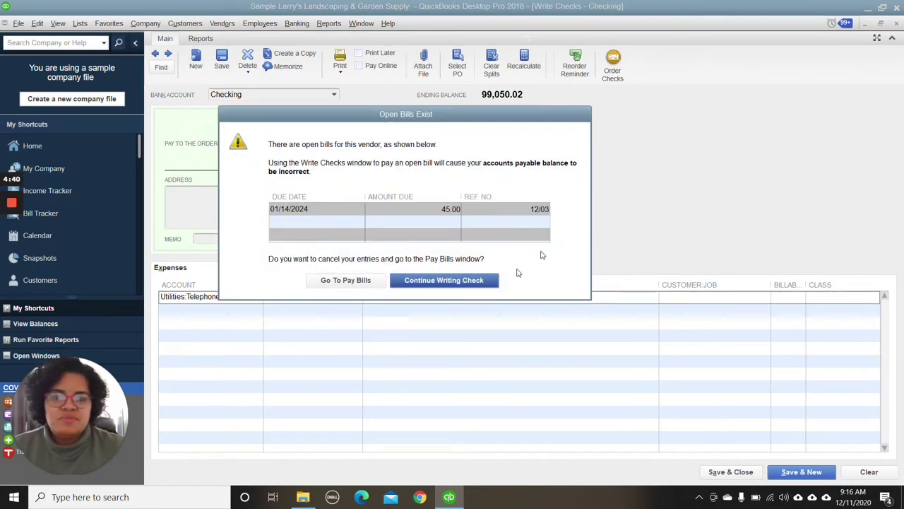
pyautogui.click(429, 282)
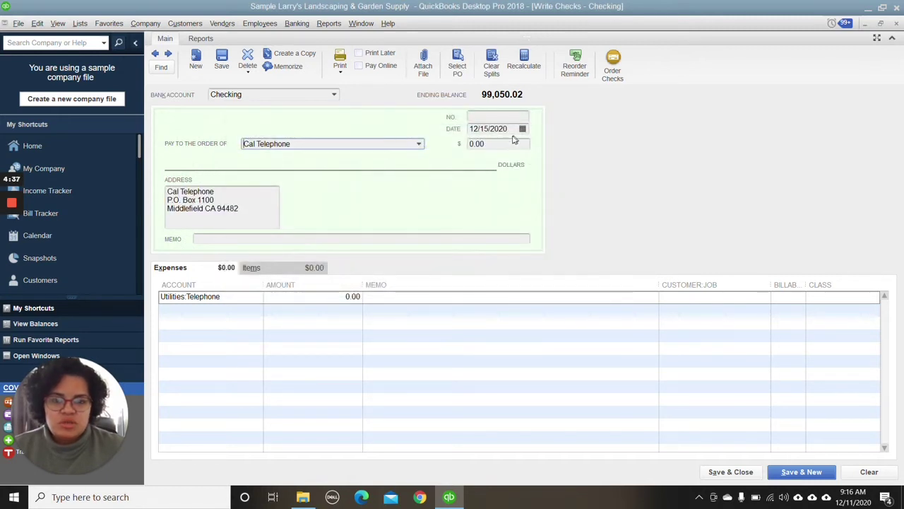
# Step: Set the Cal Telephone check's amount to 100.00
pyautogui.click(486, 143)
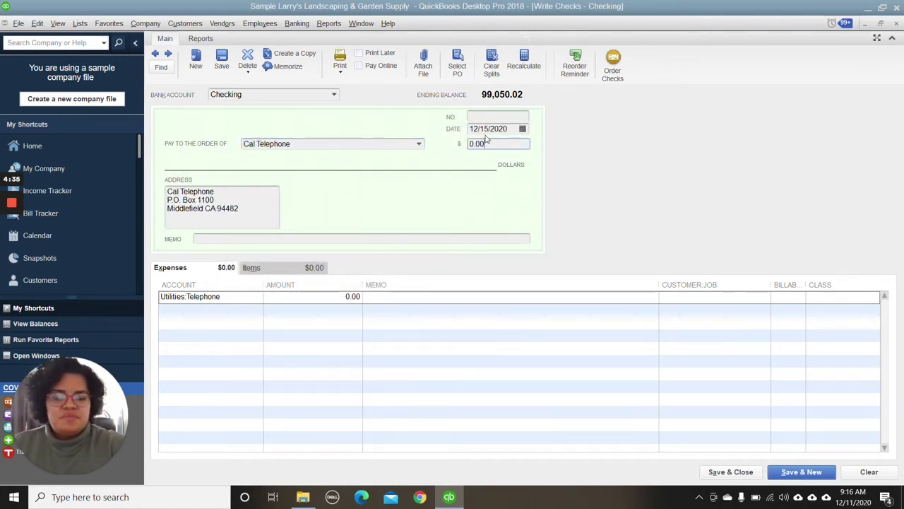
pyautogui.write('100')
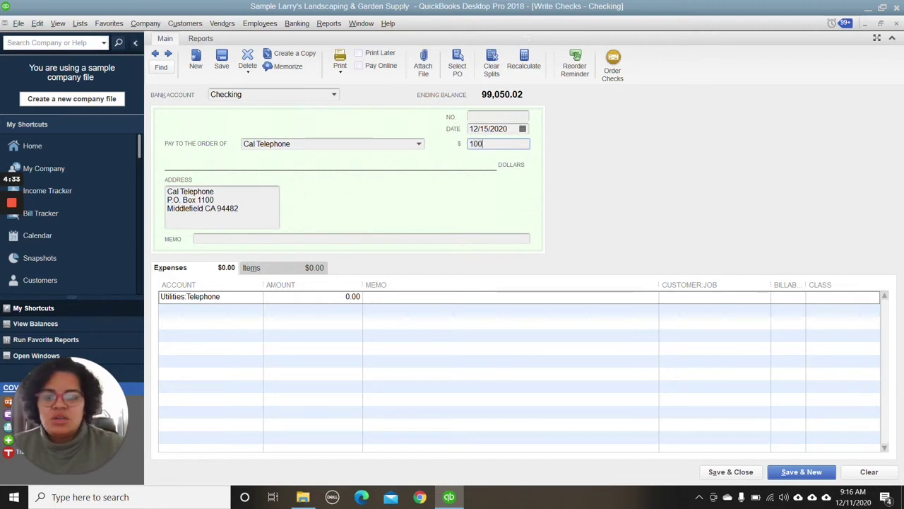
pyautogui.press('Tab')
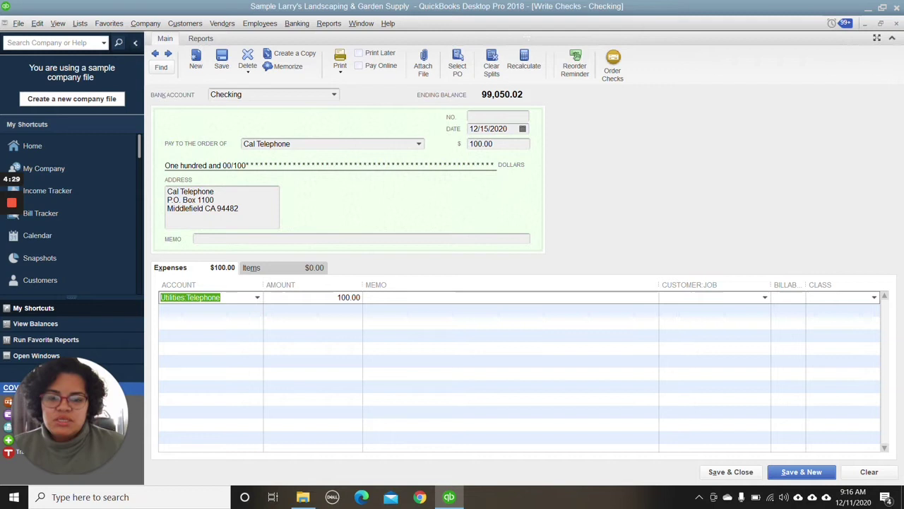
# Step: Enter "telephone bill" as the memo of the Utilities:Telephone expense line and save the check, accepting the date warning
pyautogui.press('Tab')
pyautogui.press('Tab')
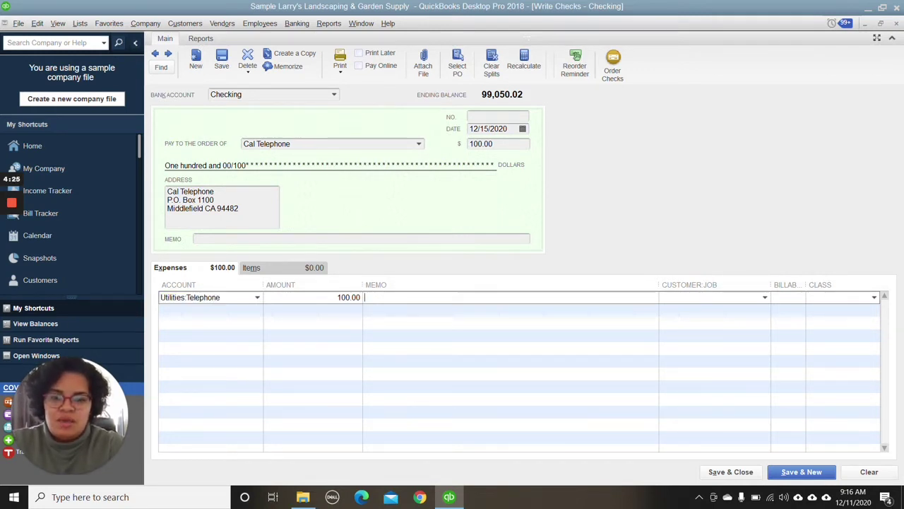
pyautogui.write('teleph')
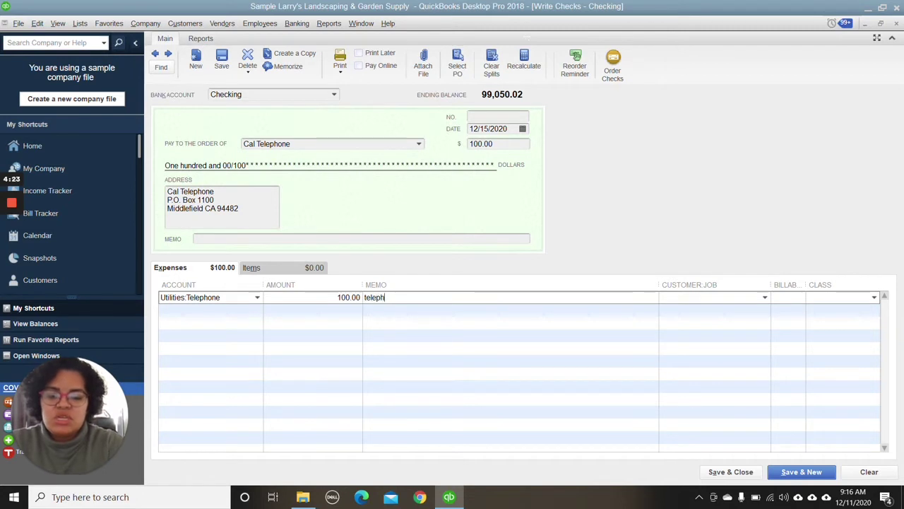
pyautogui.write('pne ')
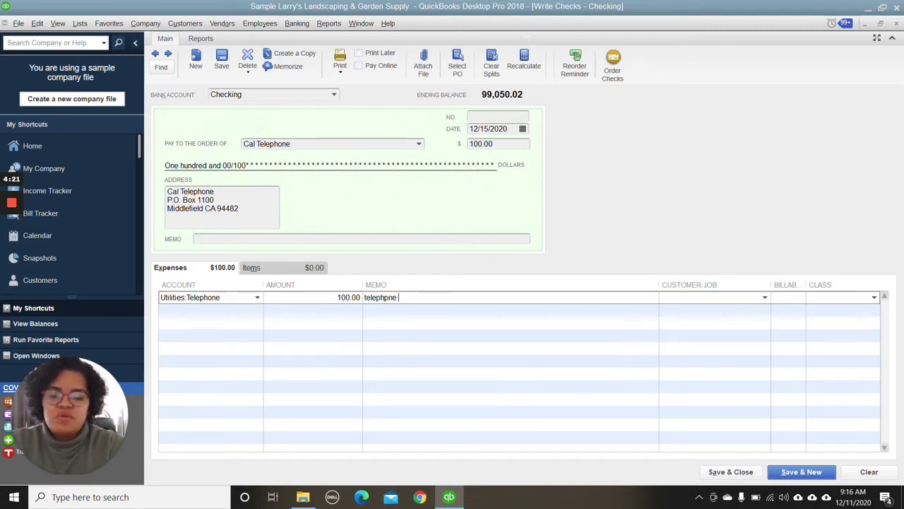
pyautogui.write('bill')
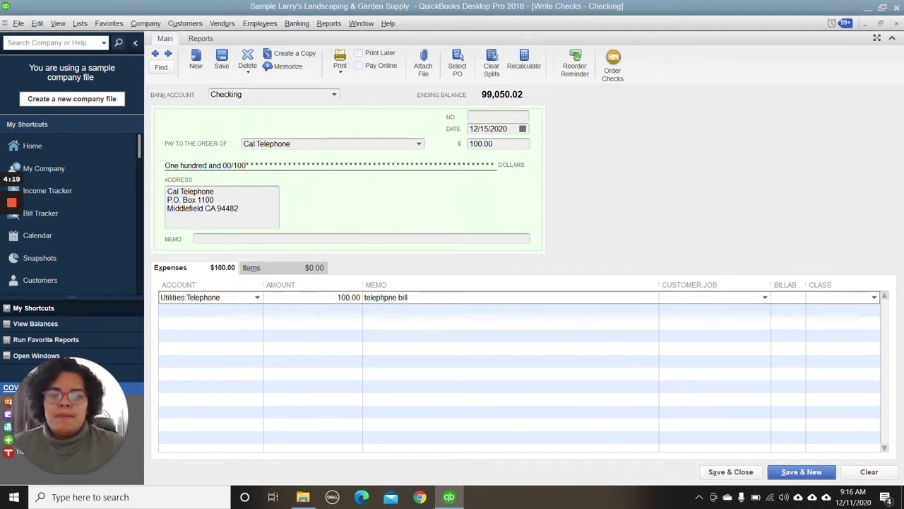
pyautogui.press('Left')
pyautogui.press('Left')
pyautogui.press('Left')
pyautogui.press('Left')
pyautogui.press('Left')
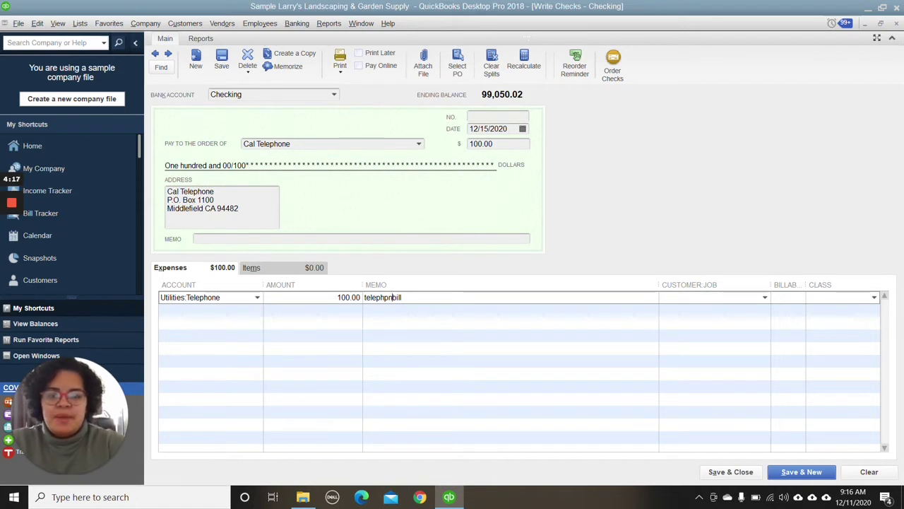
pyautogui.press('BackSpace')
pyautogui.press('BackSpace')
pyautogui.press('BackSpace')
pyautogui.write('one')
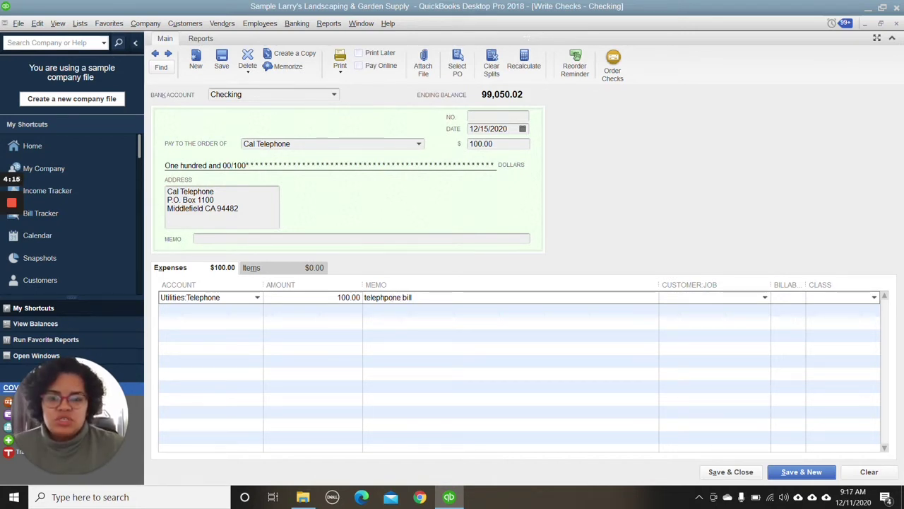
pyautogui.hotkey('shift', 'Left')
pyautogui.hotkey('shift', 'Left')
pyautogui.hotkey('shift', 'Left')
pyautogui.hotkey('shift', 'Left')
pyautogui.hotkey('shift', 'Left')
pyautogui.hotkey('shift', 'Left')
pyautogui.hotkey('shift', 'Left')
pyautogui.hotkey('shift', 'Left')
pyautogui.hotkey('shift', 'Left')
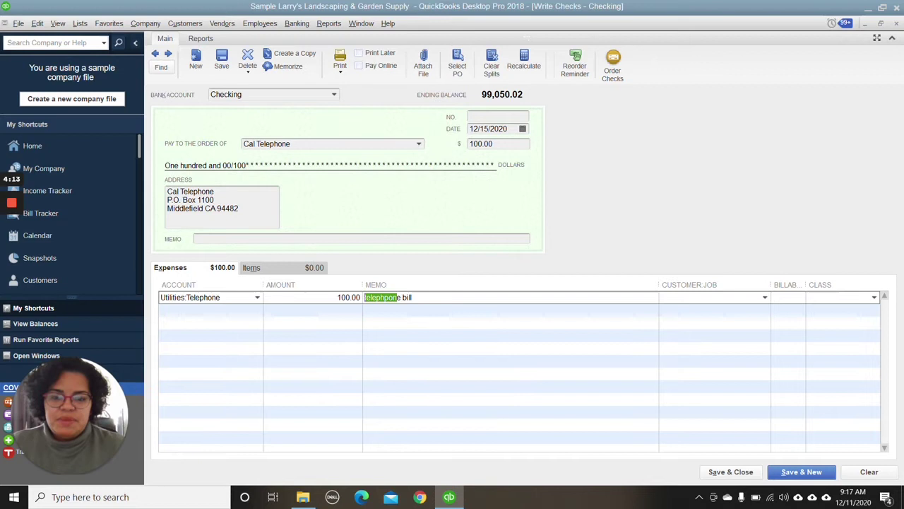
pyautogui.write('tele')
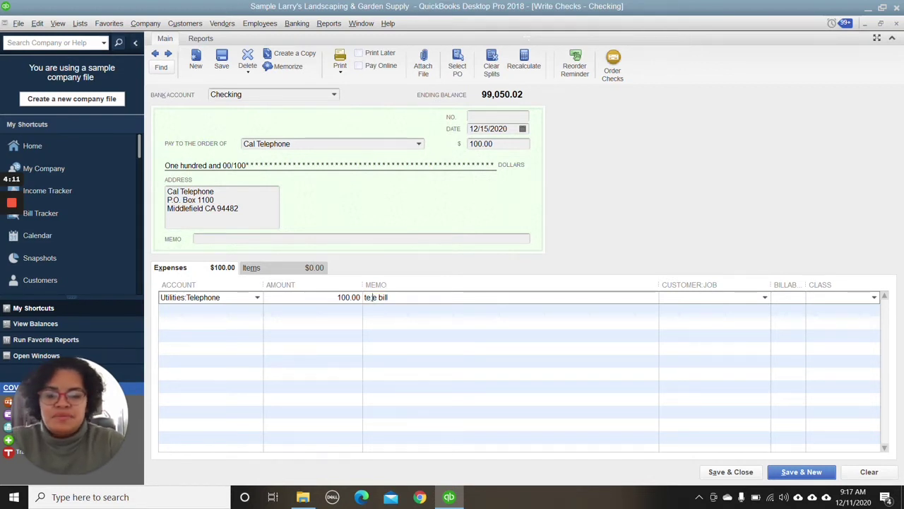
pyautogui.write('phone')
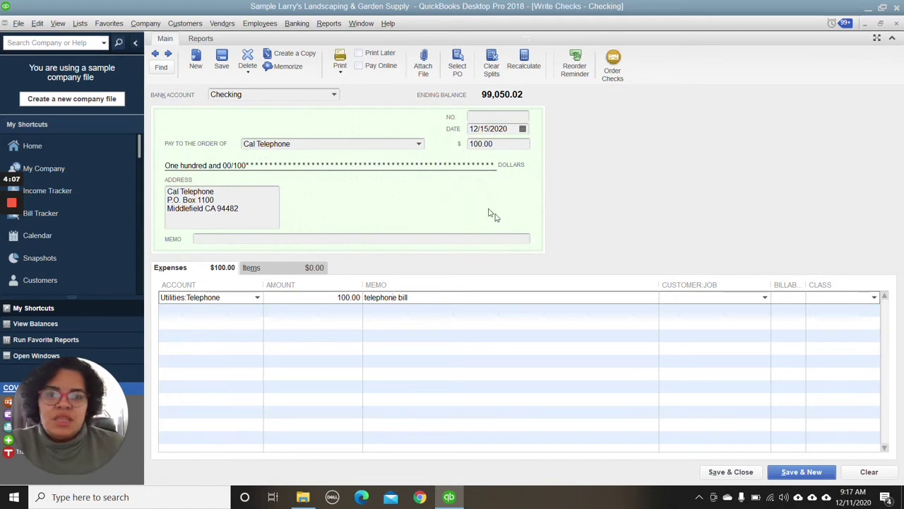
pyautogui.click(221, 59)
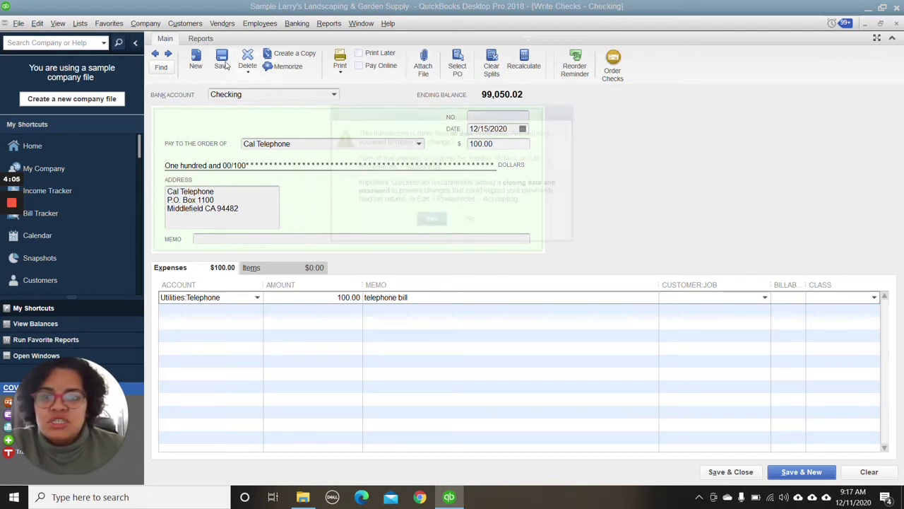
pyautogui.press('Return')
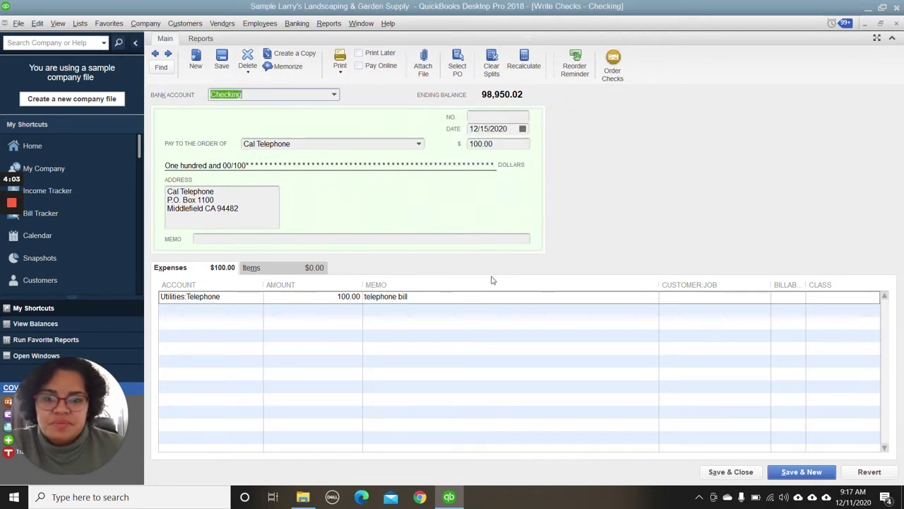
# Step: Attach the receipt file "1-25-20 Pilot $6.40" from the computer to the Cal Telephone check and close the attachments window
pyautogui.click(424, 67)
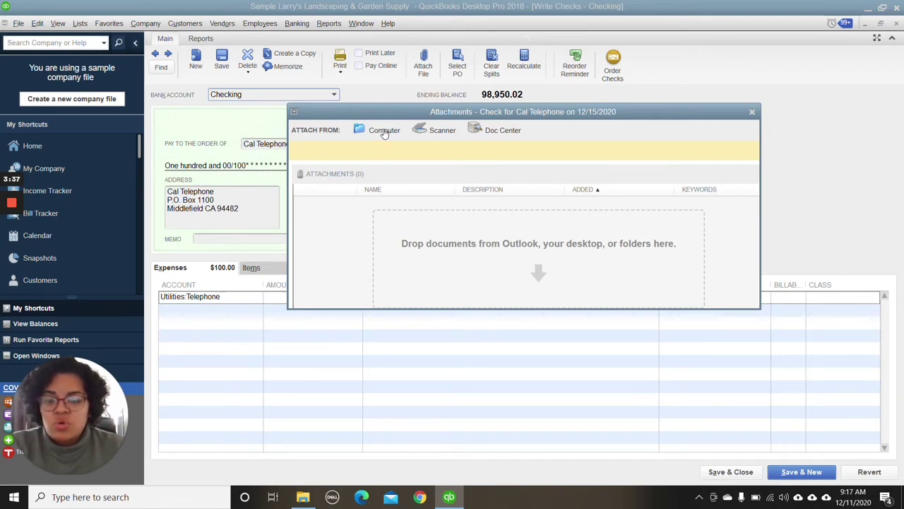
pyautogui.click(383, 133)
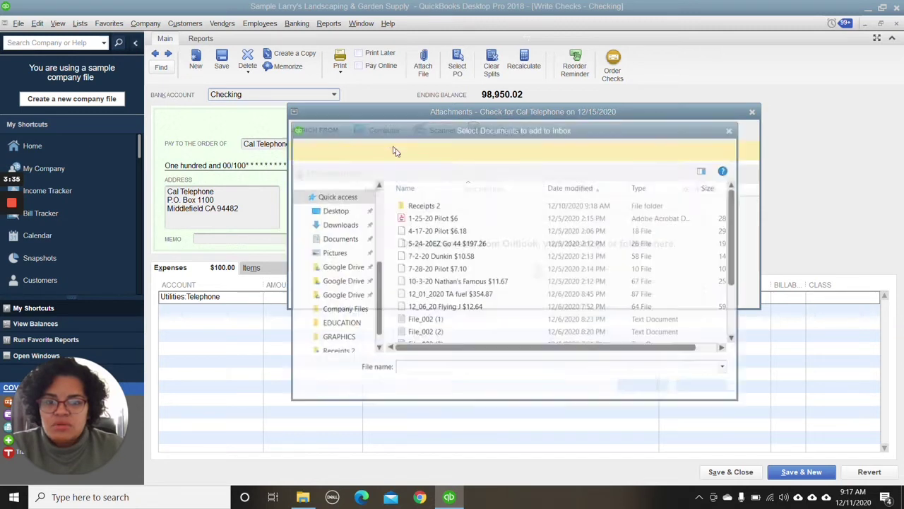
pyautogui.scroll(-1, 379, 224)
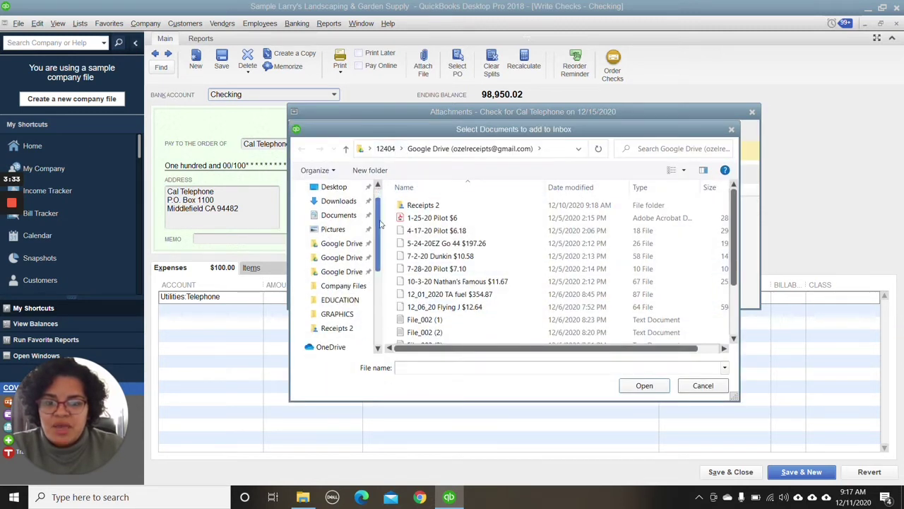
pyautogui.click(434, 219)
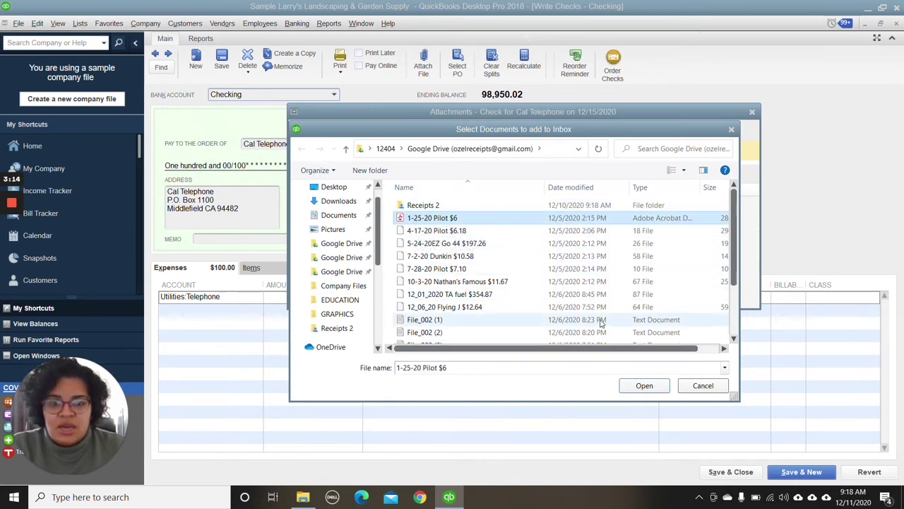
pyautogui.click(643, 385)
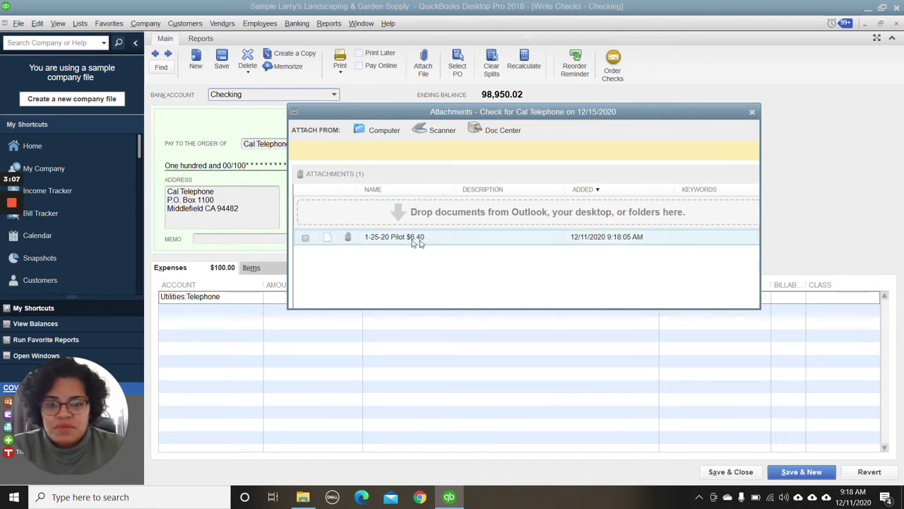
pyautogui.click(751, 112)
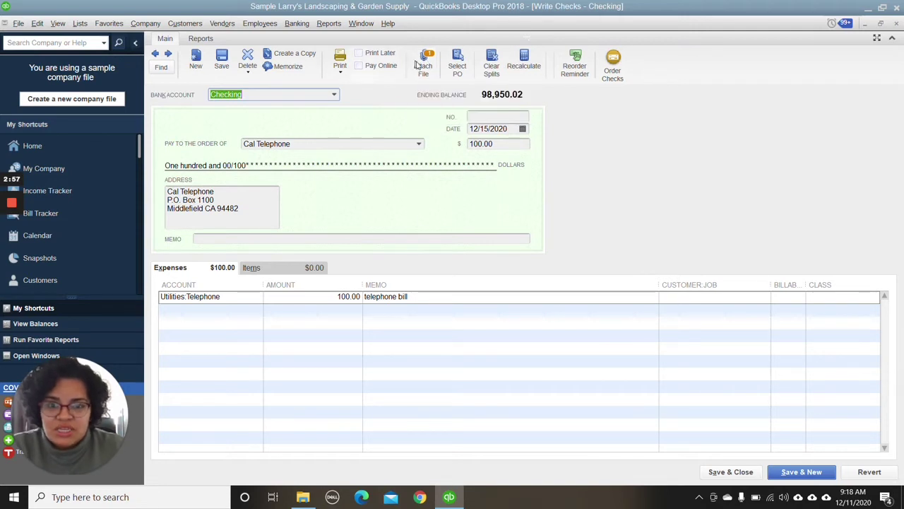
# Step: Open the attached Pilot receipt from the check's attachments, look through its items and total, and return to the check
pyautogui.click(423, 63)
pyautogui.doubleClick(409, 236)
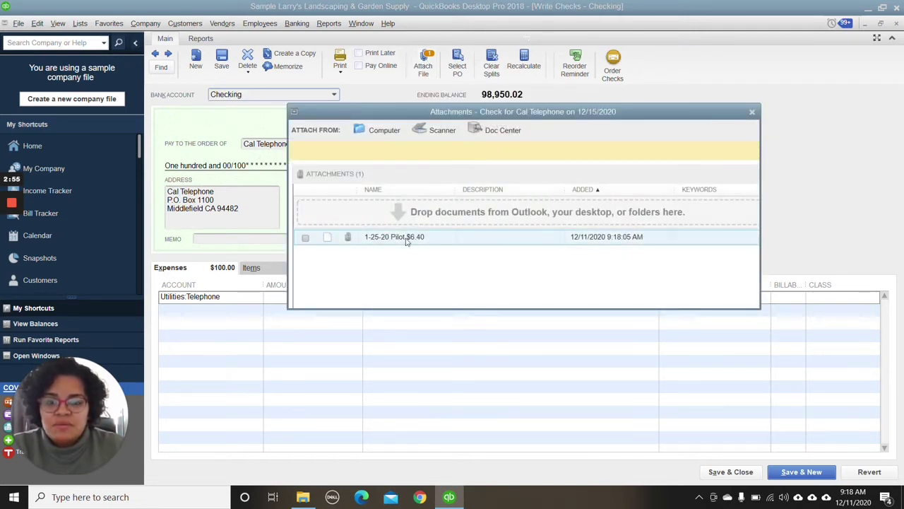
pyautogui.scroll(-3, 469, 303)
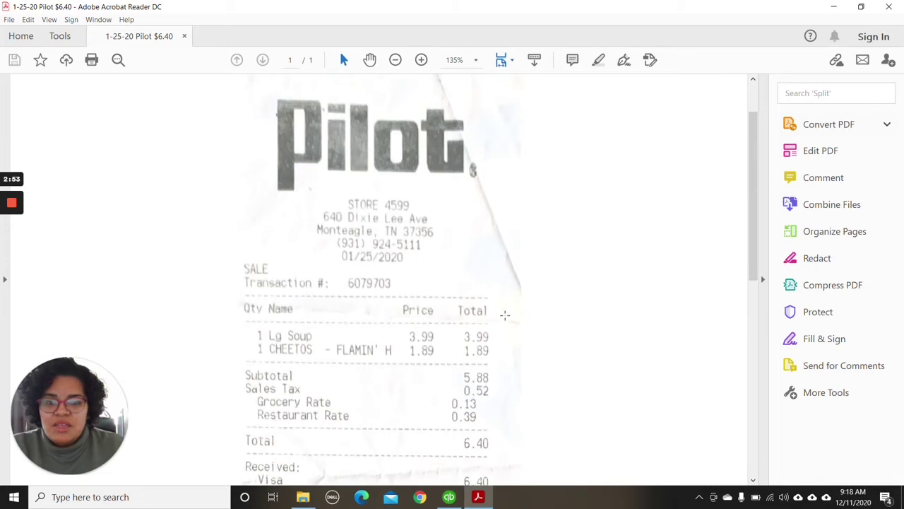
pyautogui.scroll(-5, 511, 314)
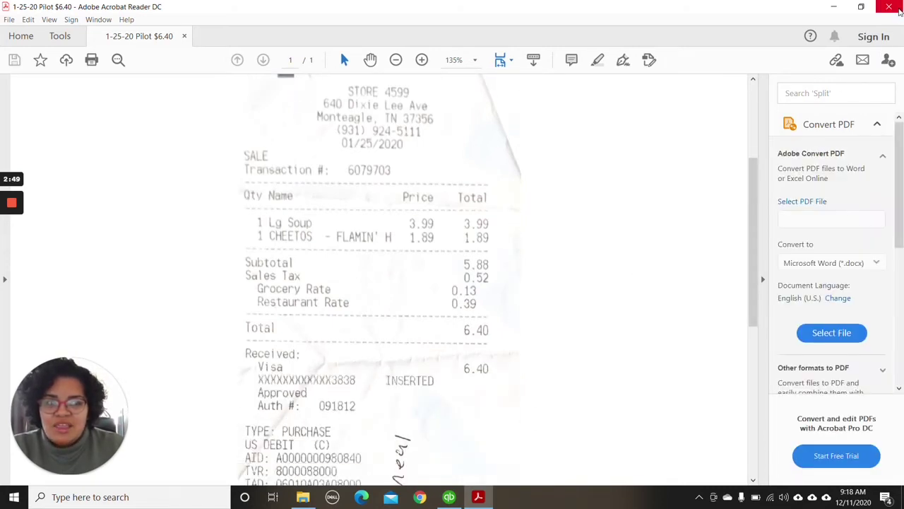
pyautogui.click(889, 6)
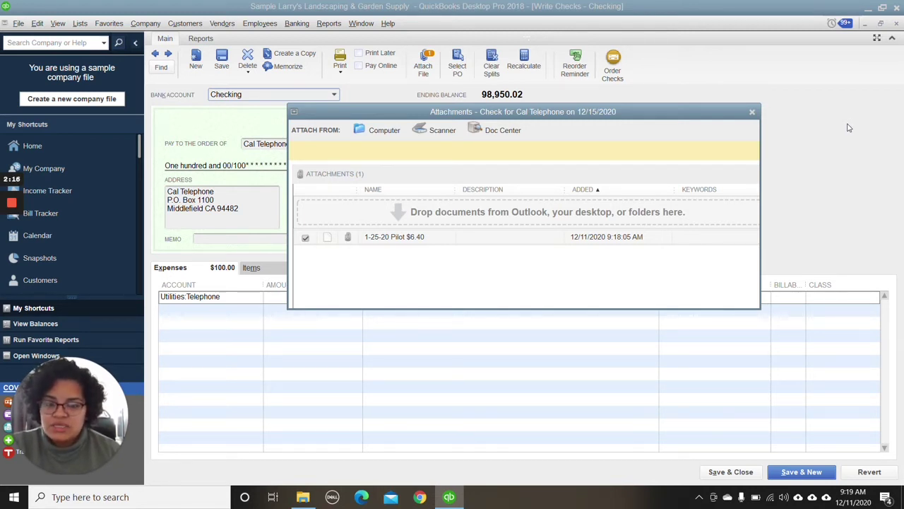
pyautogui.click(753, 112)
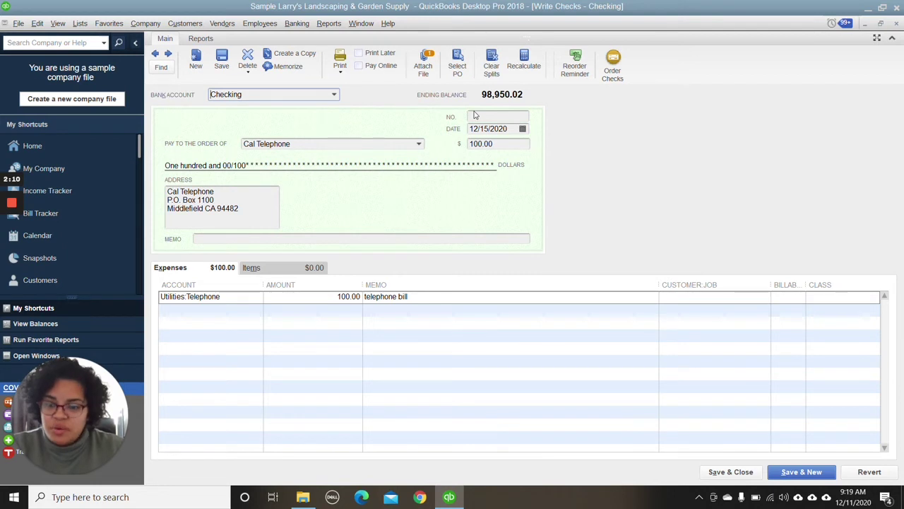
# Step: View the check's attached Pilot receipt once more, then close the PDF and the attachments window
pyautogui.click(422, 64)
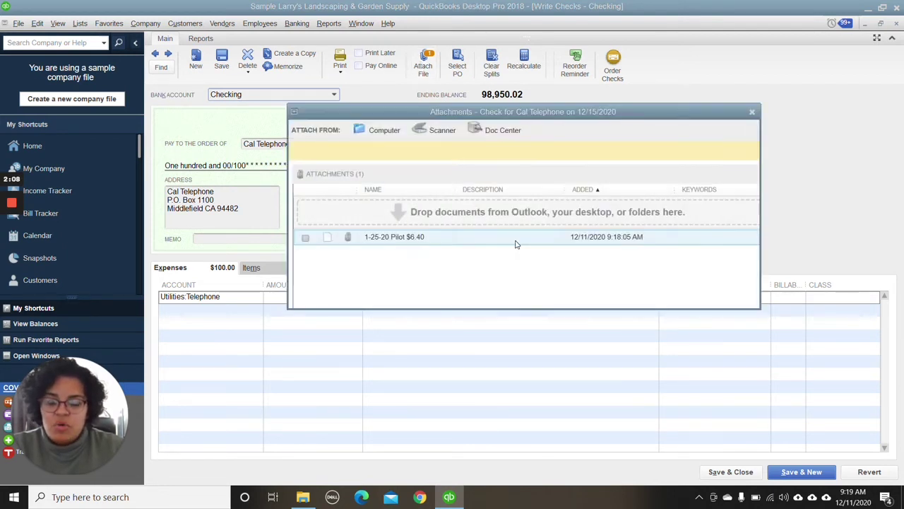
pyautogui.doubleClick(516, 238)
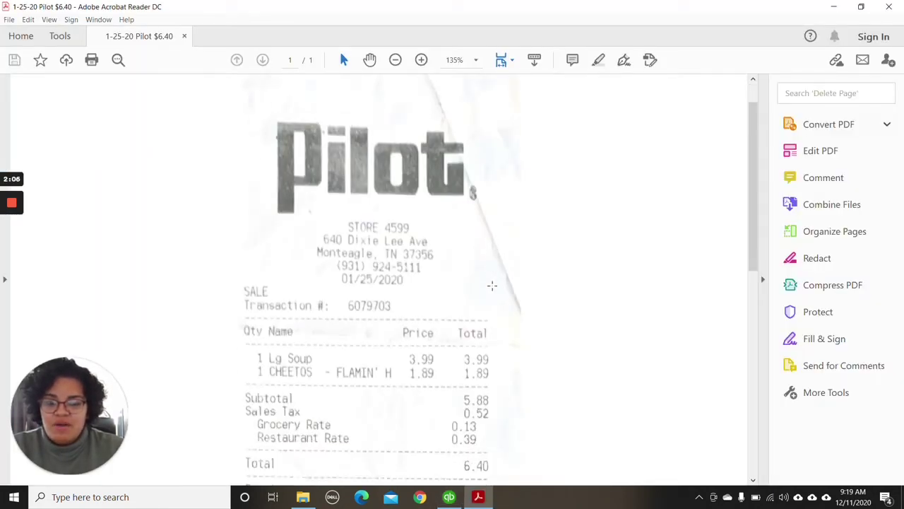
pyautogui.scroll(-1, 492, 284)
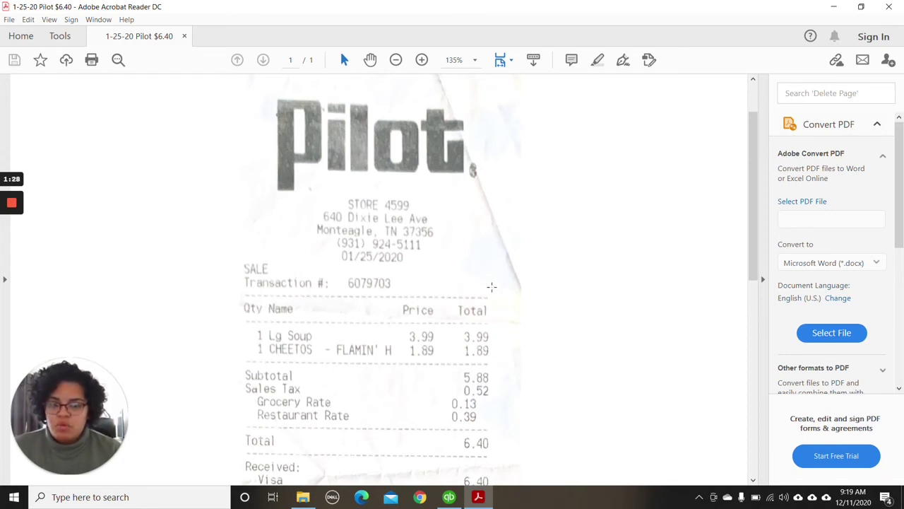
pyautogui.click(889, 8)
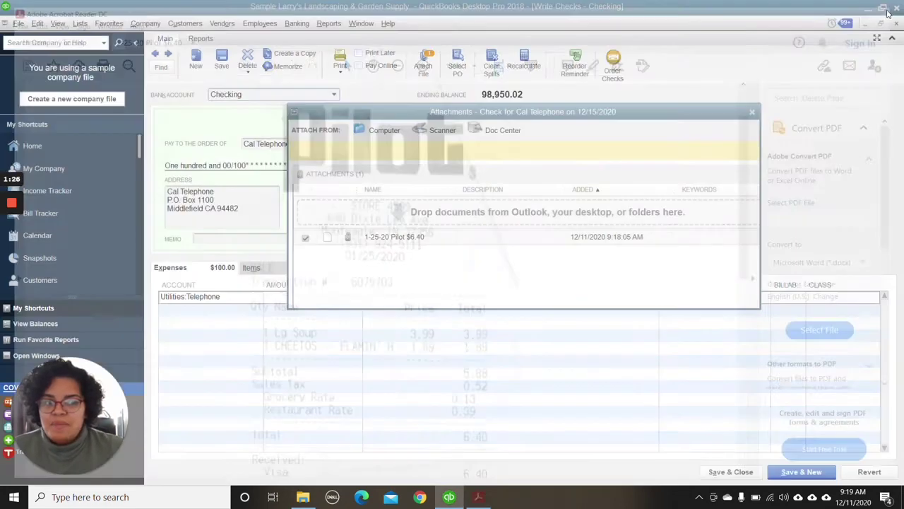
pyautogui.click(753, 113)
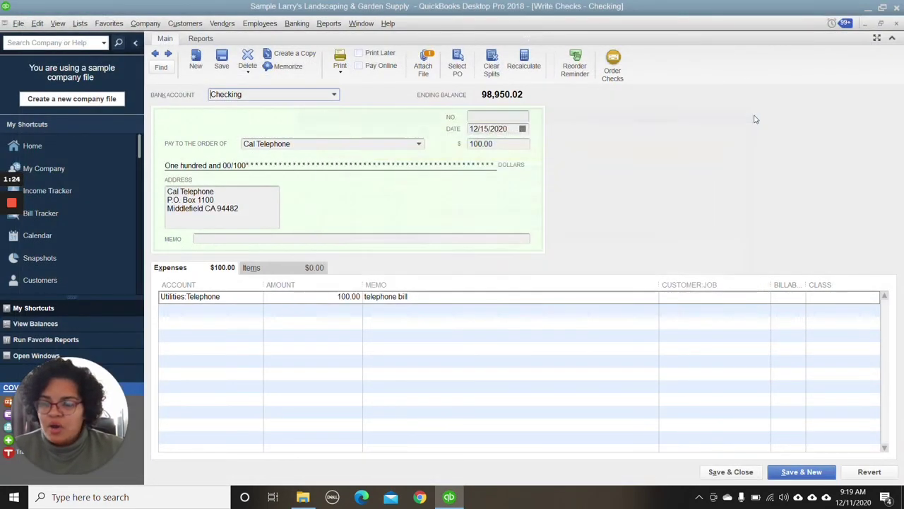